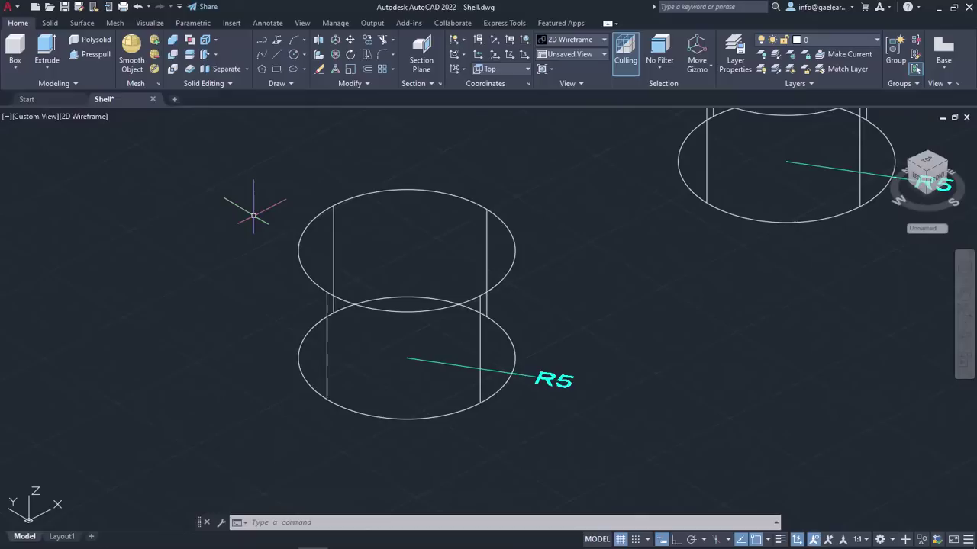
Run SOLIDEDIT on the Body option to see the solid editing operations, then cancel it
{"action": "left_click", "coordinate": [247, 68]}
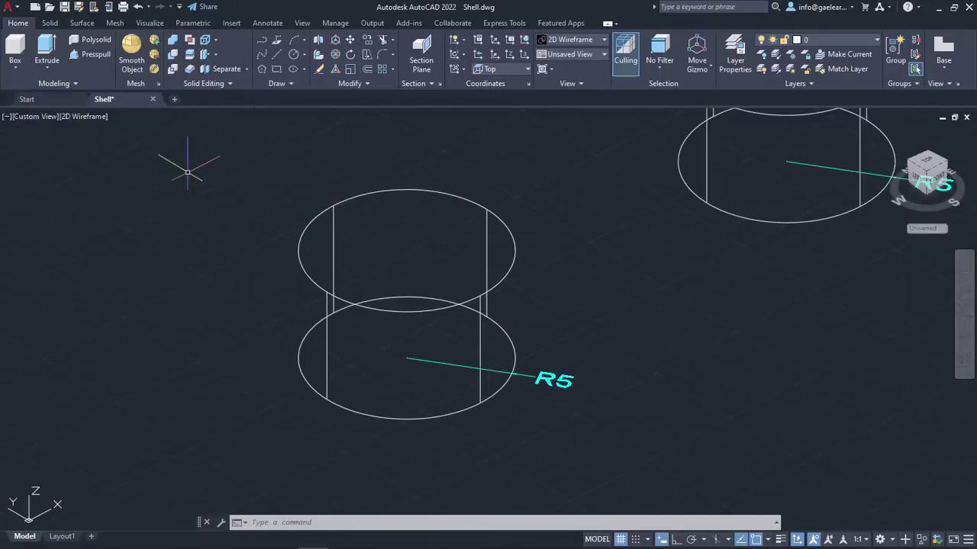
{"action": "type", "text": "soli"}
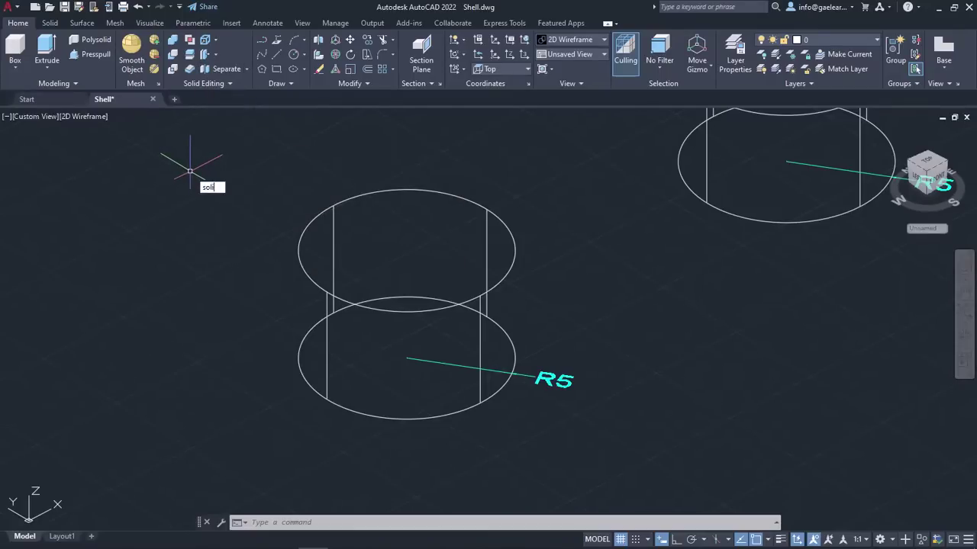
{"action": "type", "text": "ded"}
{"action": "key", "text": "Return"}
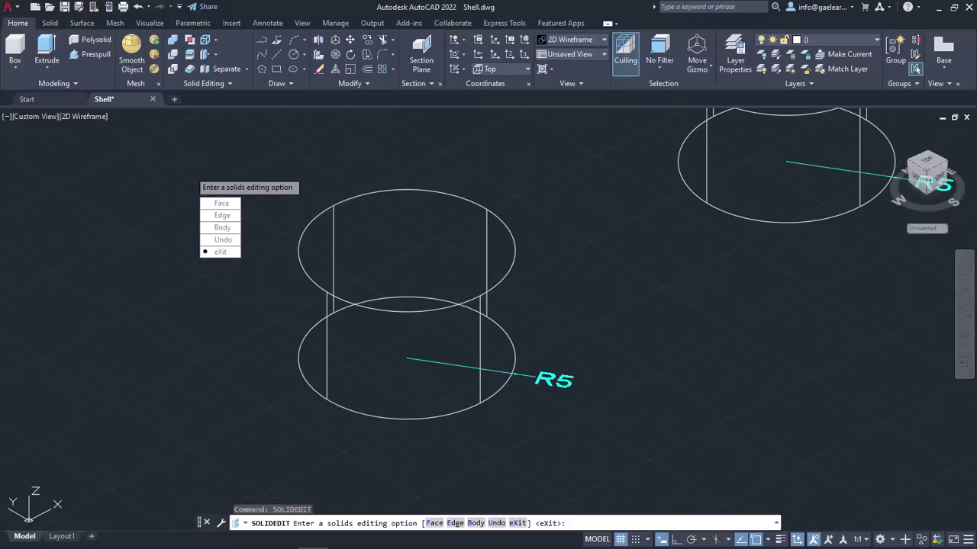
{"action": "left_click", "coordinate": [222, 228]}
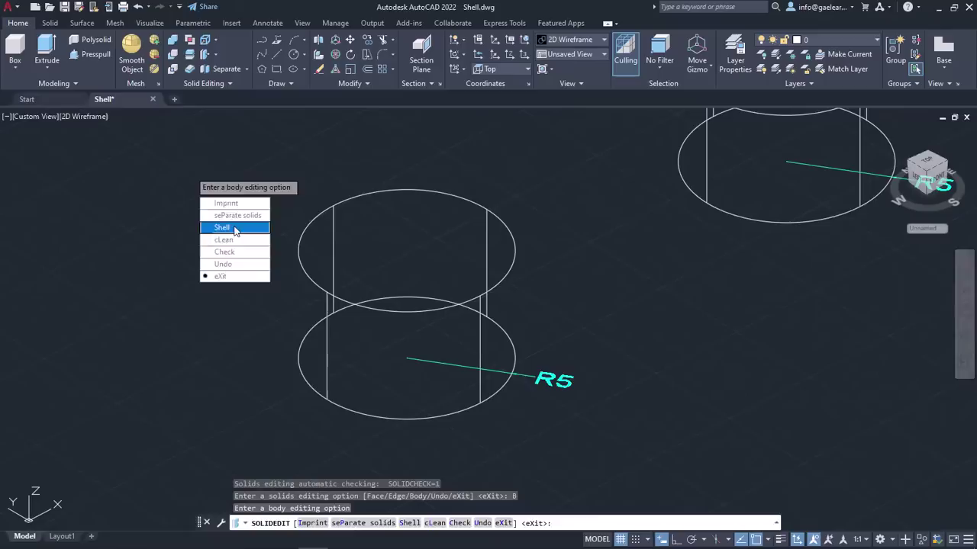
{"action": "key", "text": "Escape"}
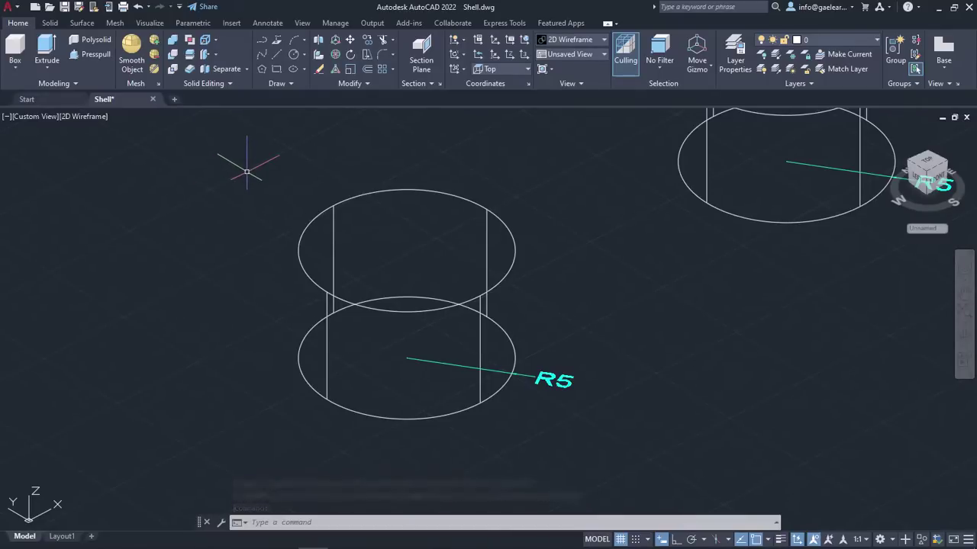
Shell the centre cylinder into a closed hollow solid with 1.5 wall thickness
{"action": "left_click", "coordinate": [248, 69]}
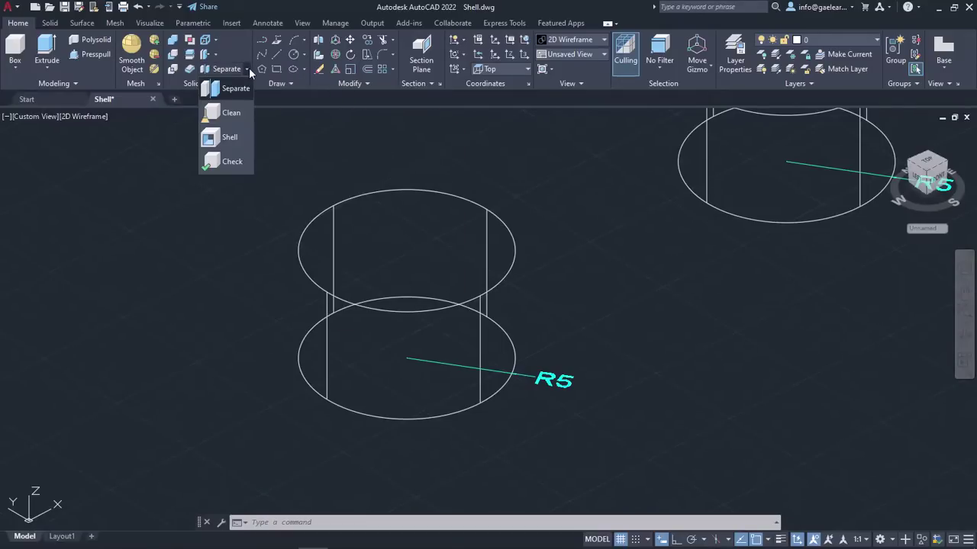
{"action": "left_click", "coordinate": [230, 137]}
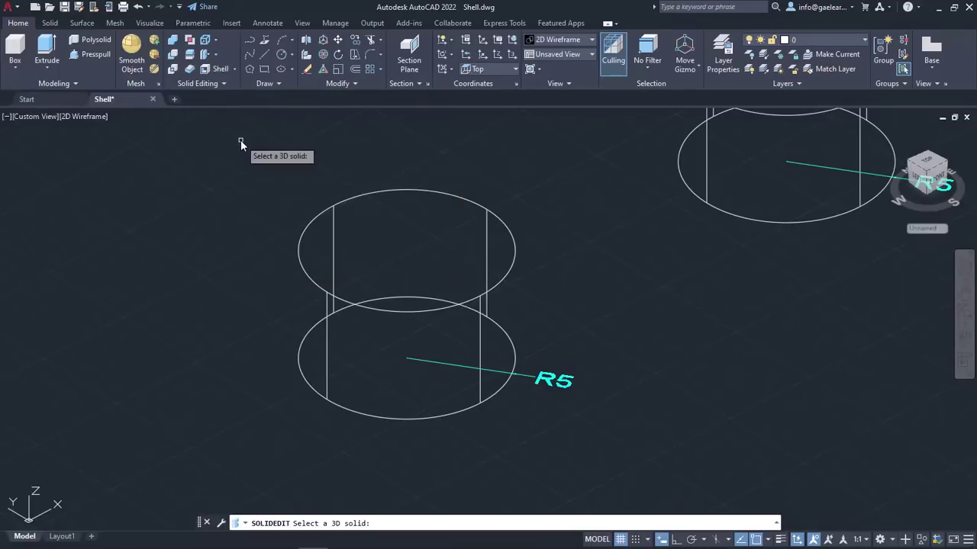
{"action": "left_click", "coordinate": [373, 191]}
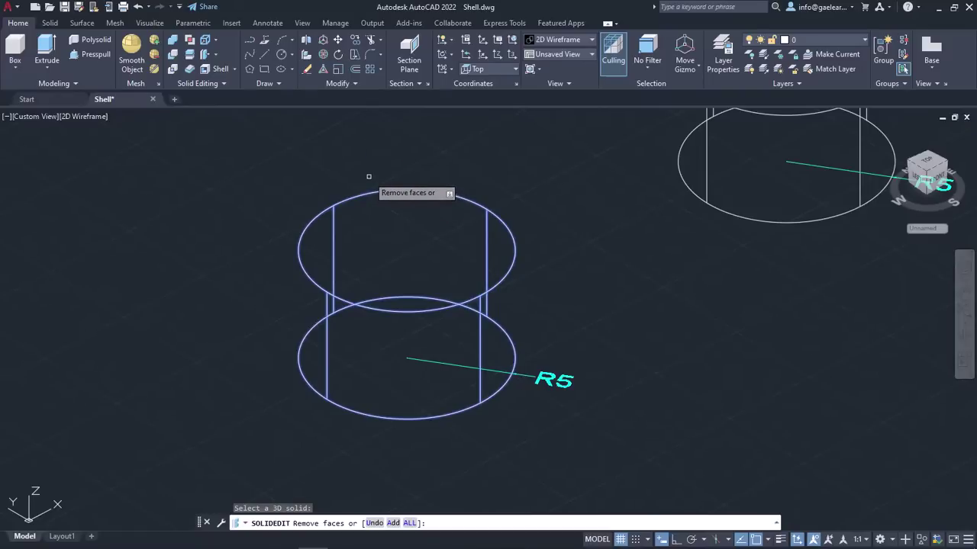
{"action": "key", "text": "Return"}
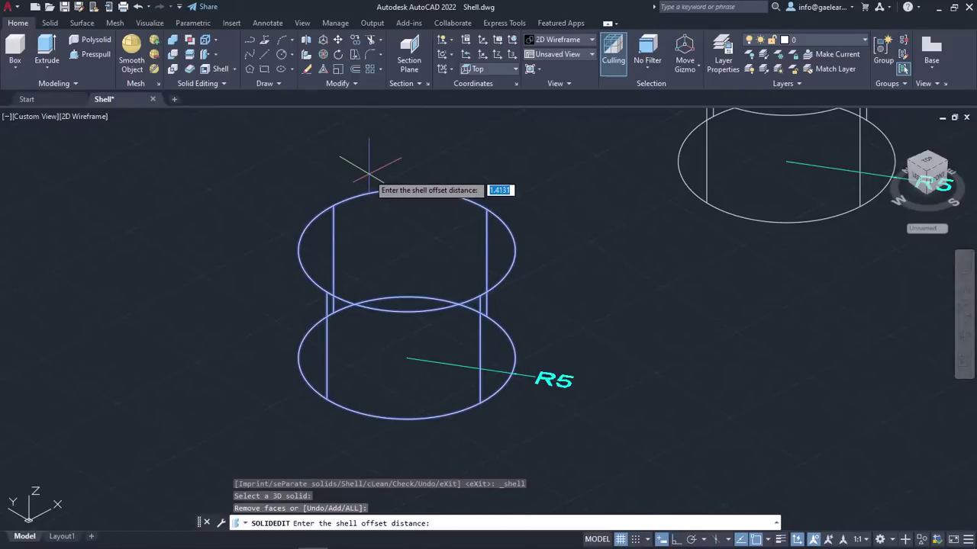
{"action": "type", "text": "1.5"}
{"action": "key", "text": "Return"}
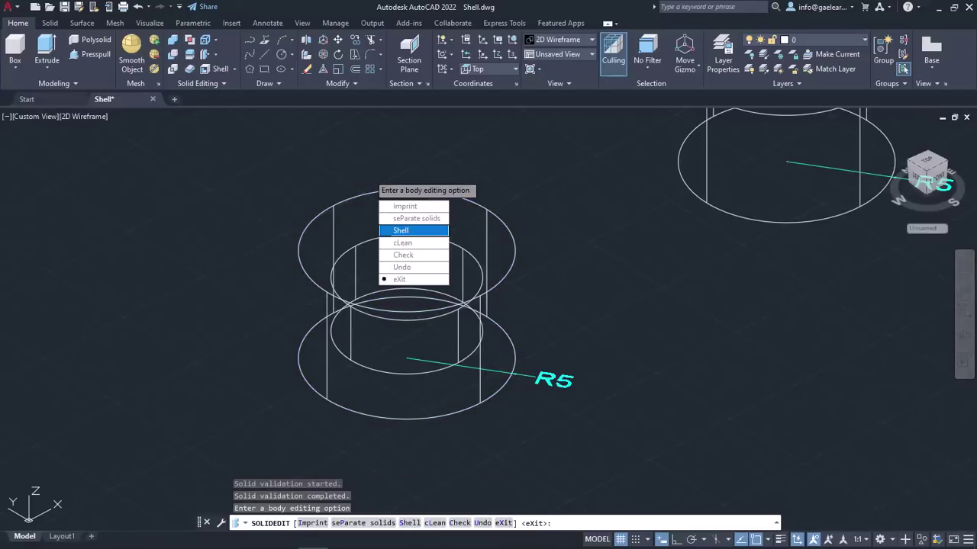
{"action": "key", "text": "Return"}
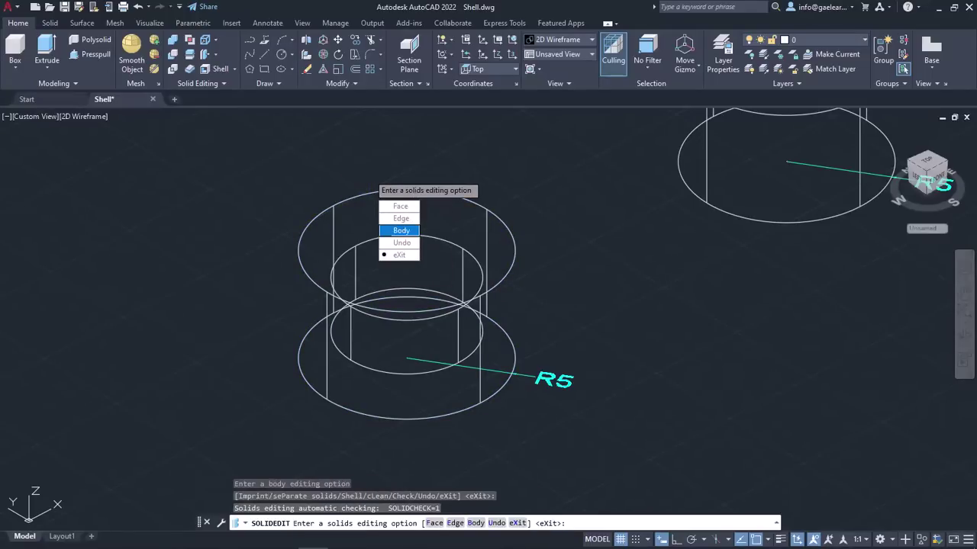
{"action": "key", "text": "Return"}
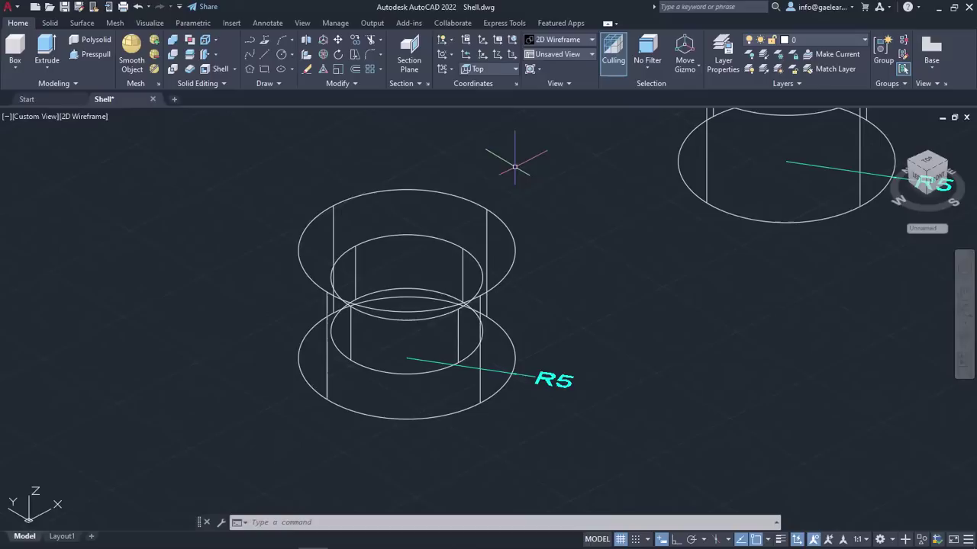
Switch the visual style from wireframe to Shaded
{"action": "left_click", "coordinate": [588, 39]}
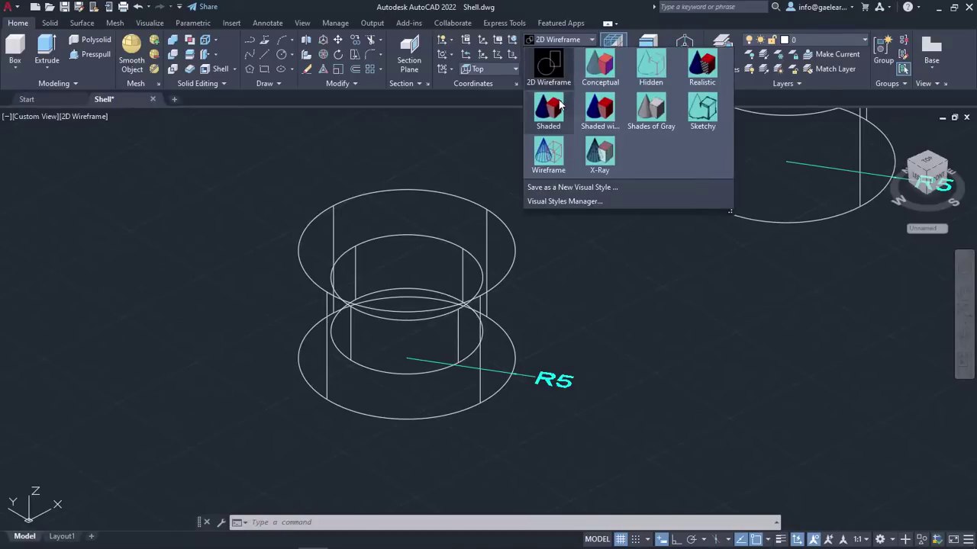
{"action": "left_click", "coordinate": [559, 100]}
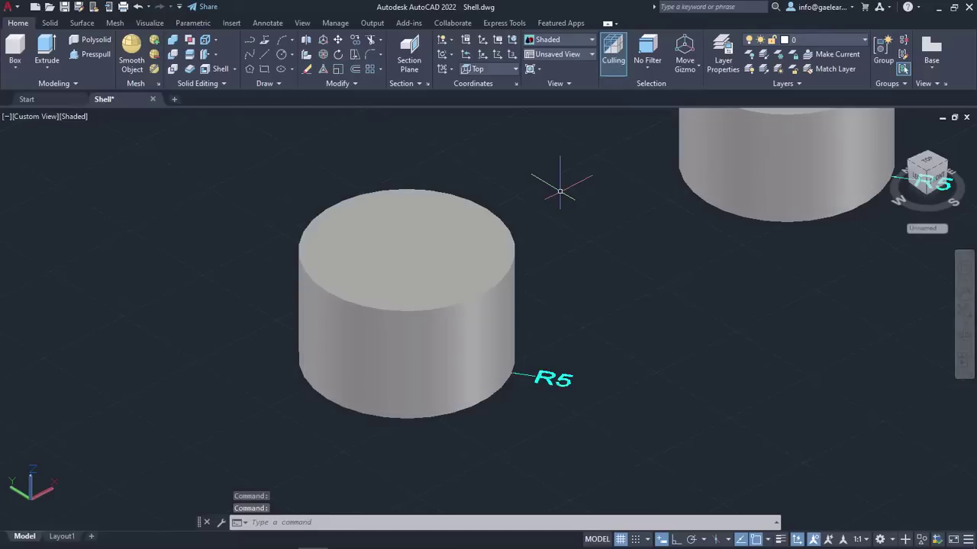
Slice the shelled cylinder in half, keep the far half, and pan to the R5 cylinder
{"action": "left_click", "coordinate": [191, 69]}
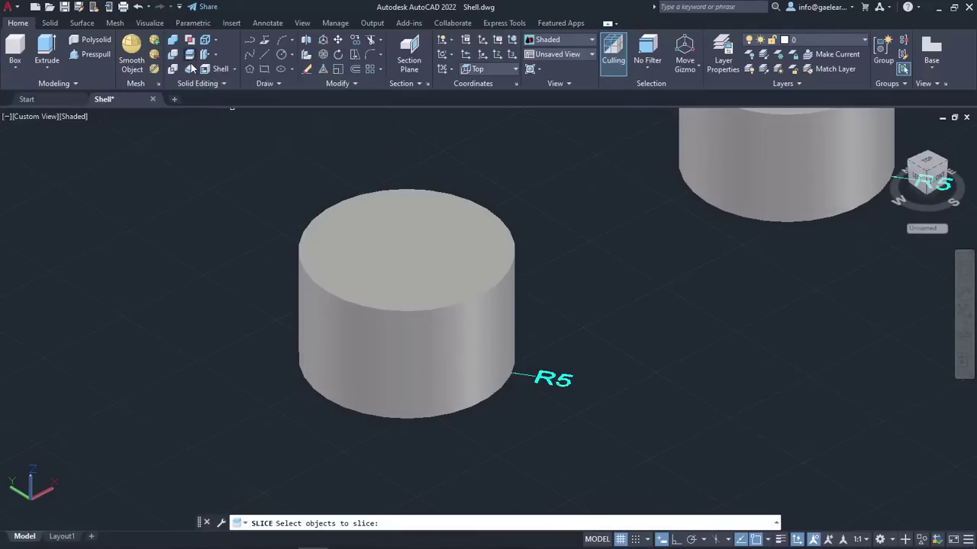
{"action": "left_click", "coordinate": [322, 267]}
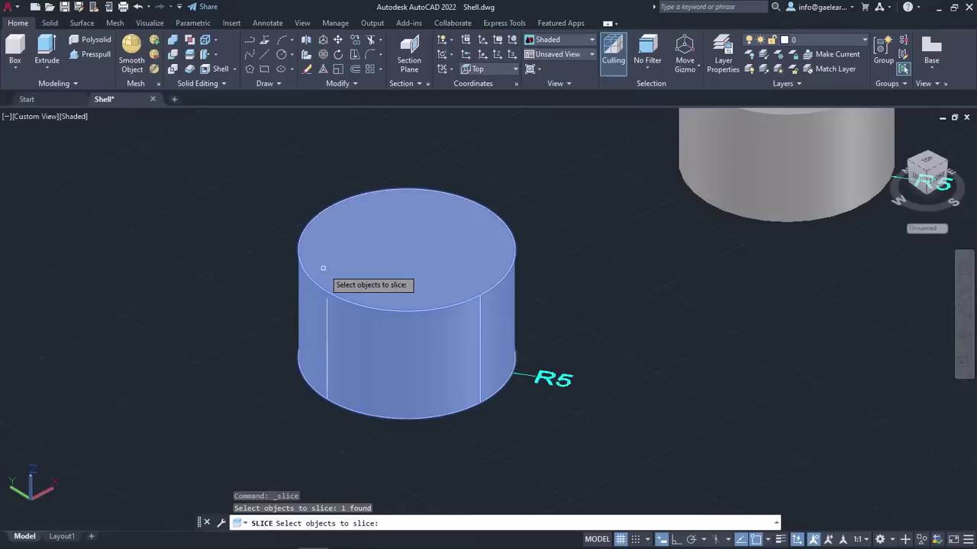
{"action": "key", "text": "Return"}
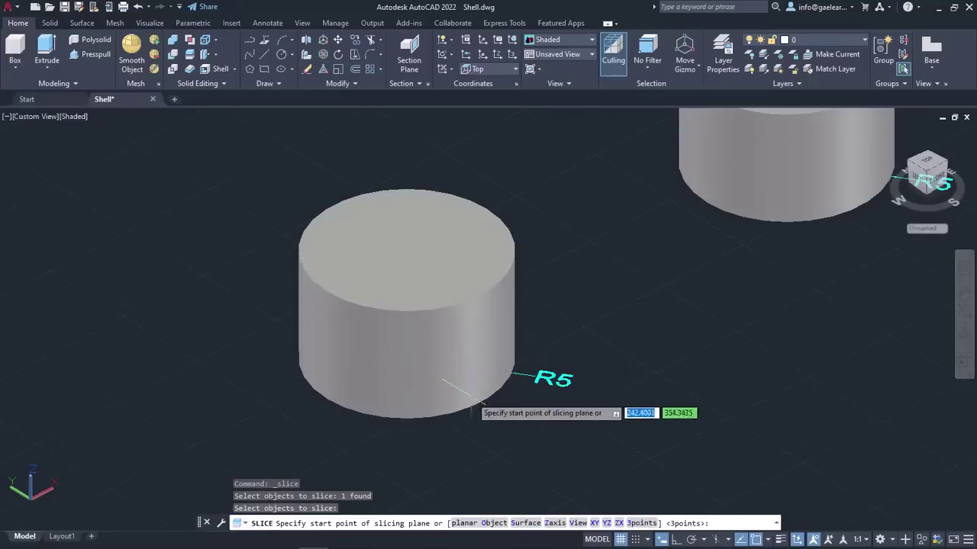
{"action": "left_click", "coordinate": [478, 403]}
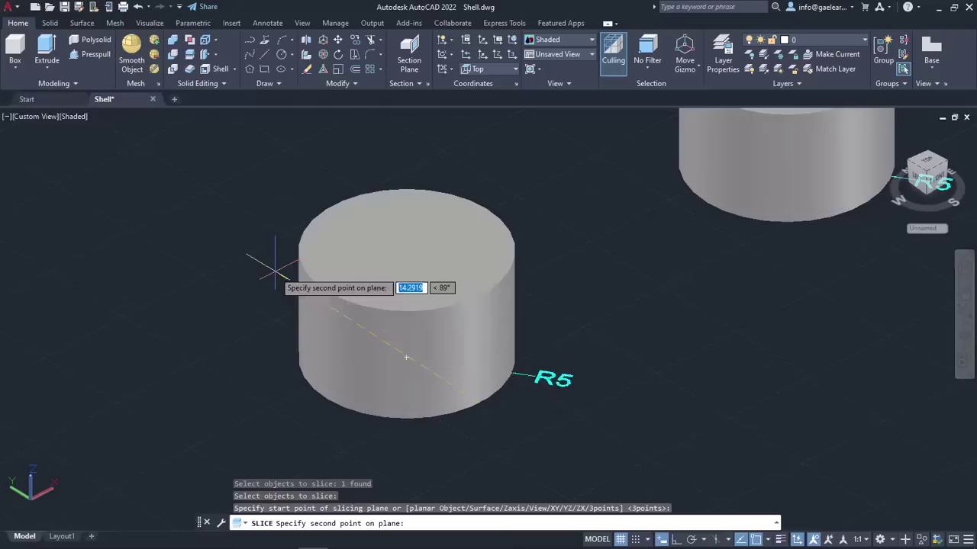
{"action": "key", "text": "F8"}
{"action": "left_click", "coordinate": [233, 223]}
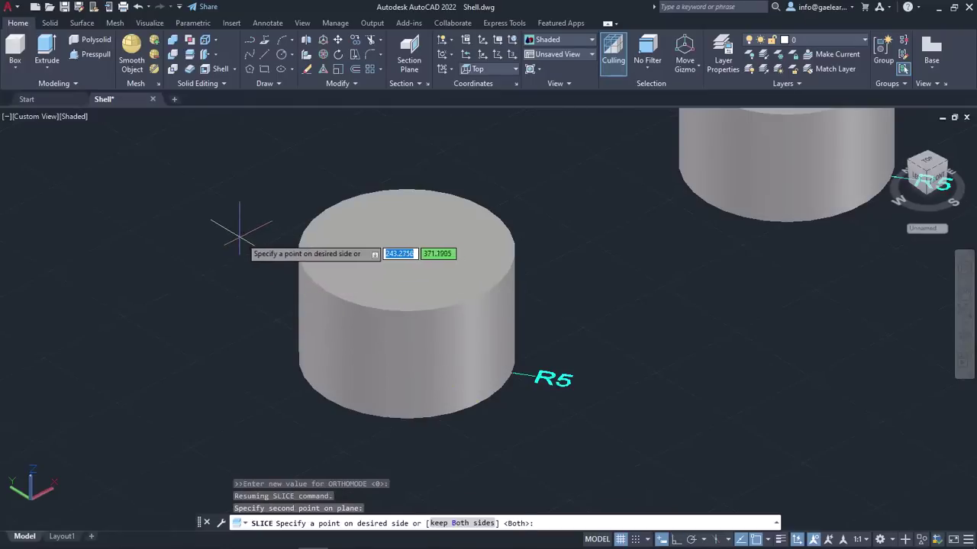
{"action": "left_click", "coordinate": [406, 212]}
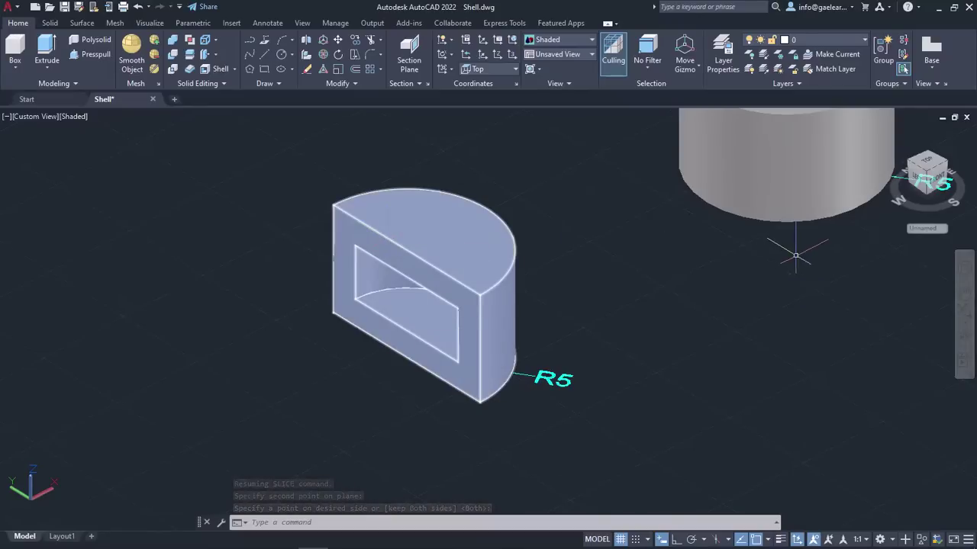
{"action": "middle_click_drag", "start_coordinate": [796, 256], "coordinate": [449, 439]}
Shell the R5 cylinder with 1-unit walls, removing its top and bottom faces
{"action": "key", "text": "Return"}
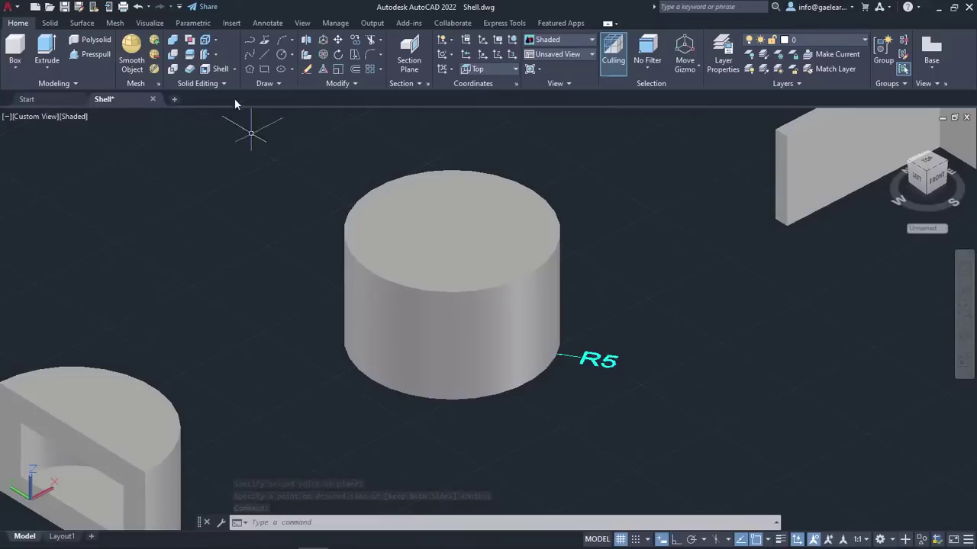
{"action": "left_click", "coordinate": [220, 70]}
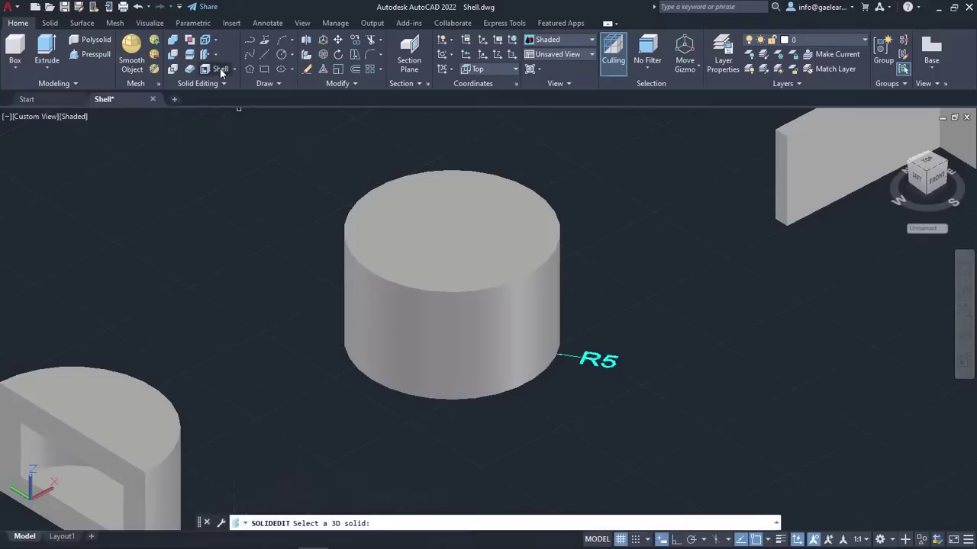
{"action": "left_click", "coordinate": [393, 243]}
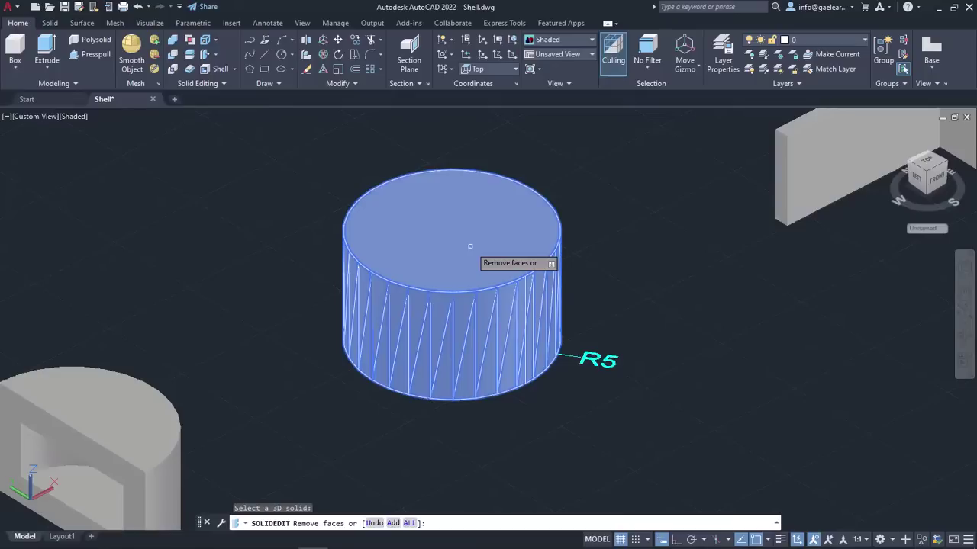
{"action": "left_click", "coordinate": [470, 246]}
{"action": "middle_click_drag", "start_coordinate": [494, 253], "coordinate": [481, 133], "text": "shift"}
{"action": "left_click", "coordinate": [451, 354]}
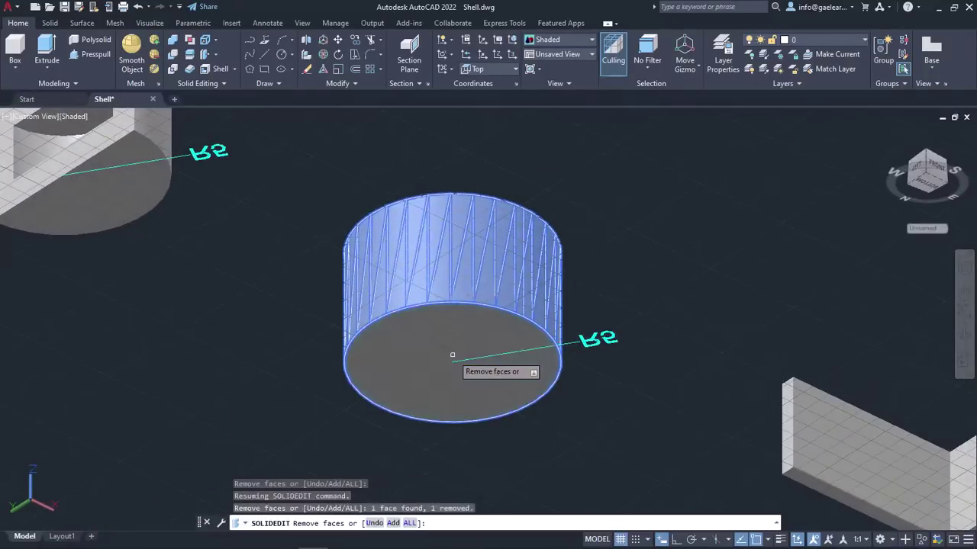
{"action": "middle_click_drag", "start_coordinate": [477, 223], "coordinate": [479, 367], "text": "shift"}
{"action": "key", "text": "Return"}
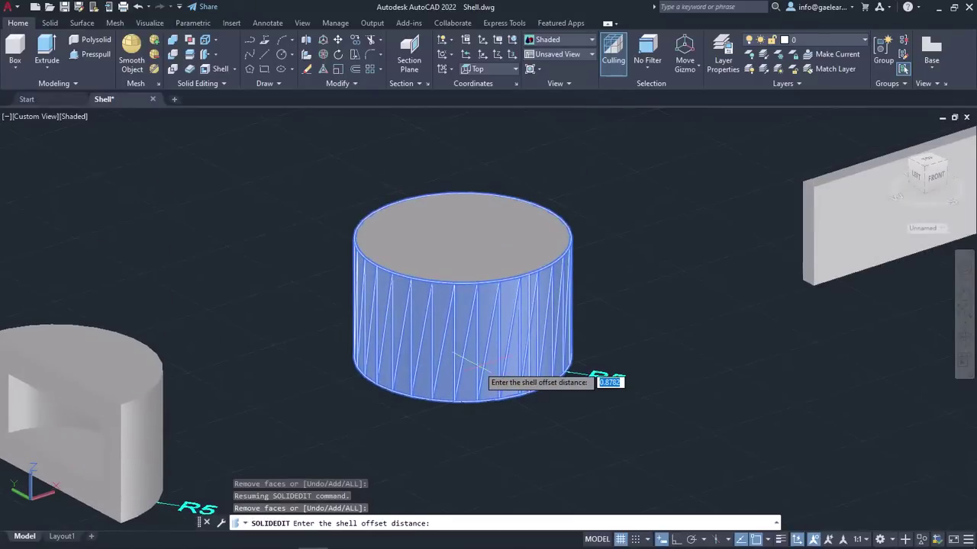
{"action": "type", "text": "1"}
{"action": "key", "text": "Return"}
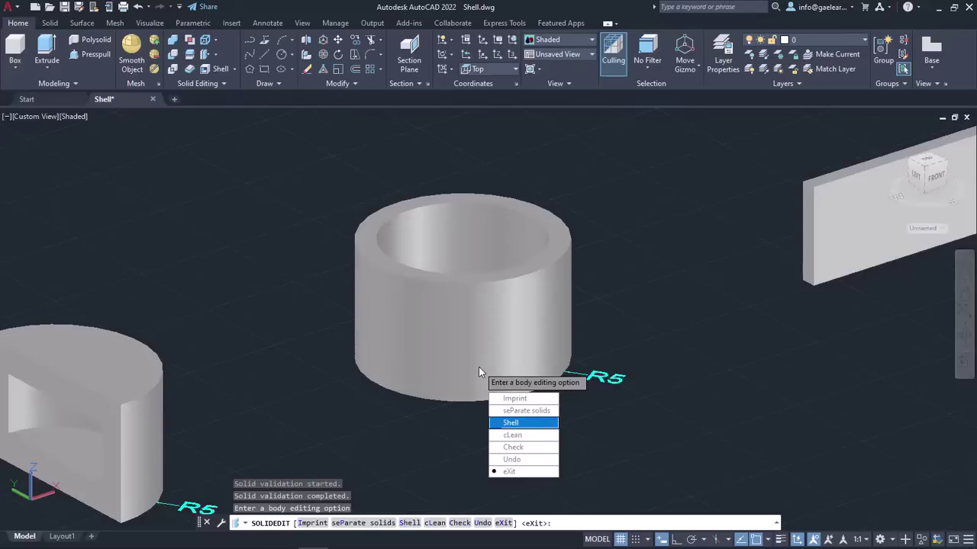
{"action": "key", "text": "Return"}
{"action": "key", "text": "Return"}
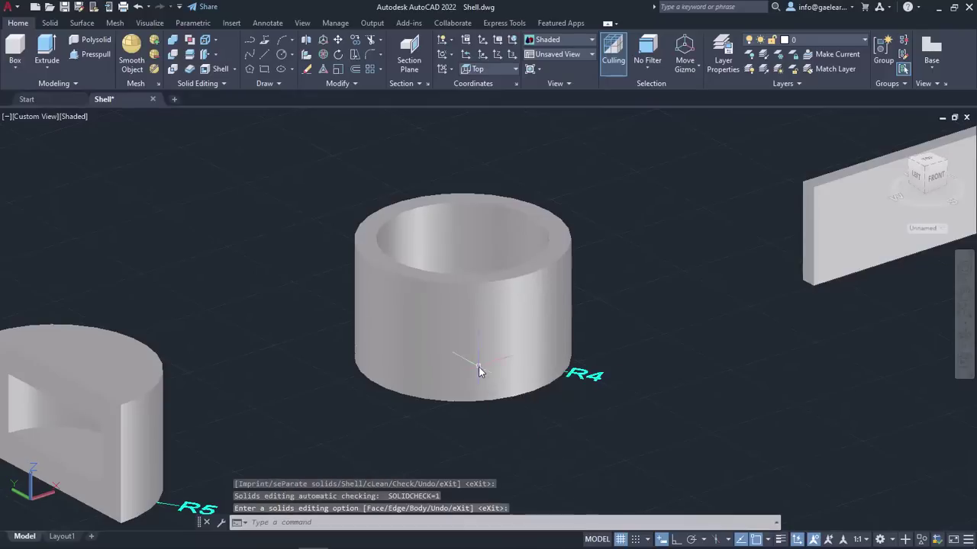
{"action": "middle_click_drag", "start_coordinate": [593, 188], "coordinate": [588, 243], "text": "shift"}
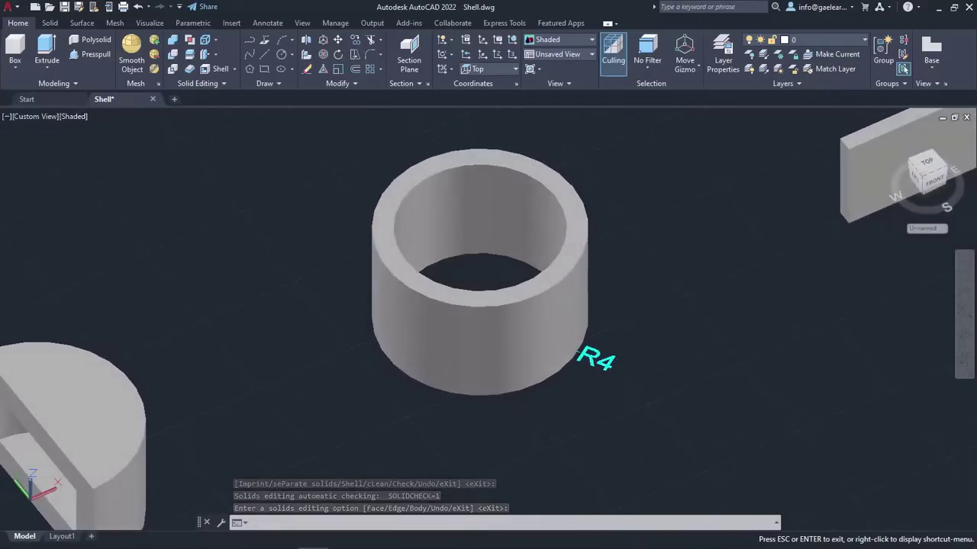
Pan and orbit the view to centre the L-shaped wall
{"action": "middle_click_drag", "start_coordinate": [815, 186], "coordinate": [360, 316]}
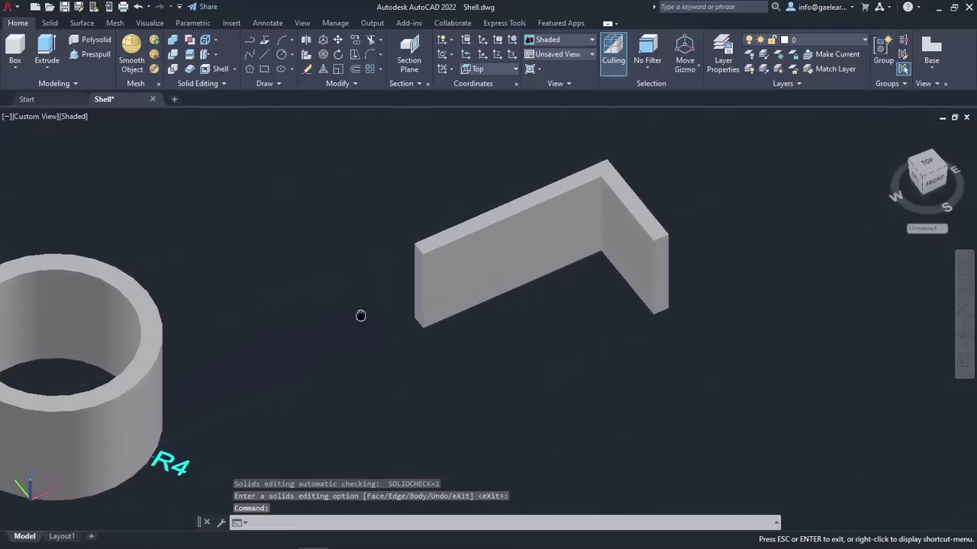
{"action": "middle_click_drag", "start_coordinate": [633, 283], "coordinate": [545, 260], "text": "shift"}
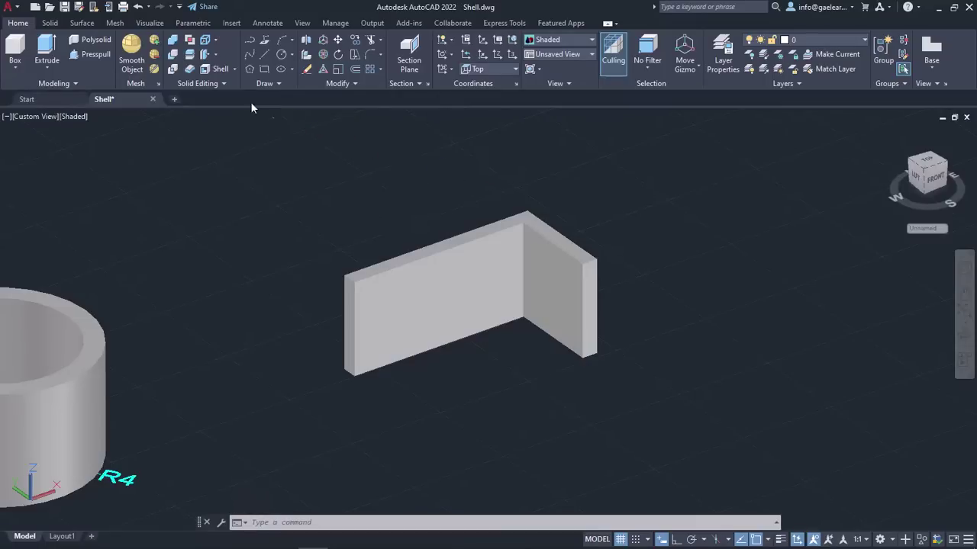
Shell the L-shaped wall, removing its two front faces and a back face
{"action": "left_click", "coordinate": [226, 70]}
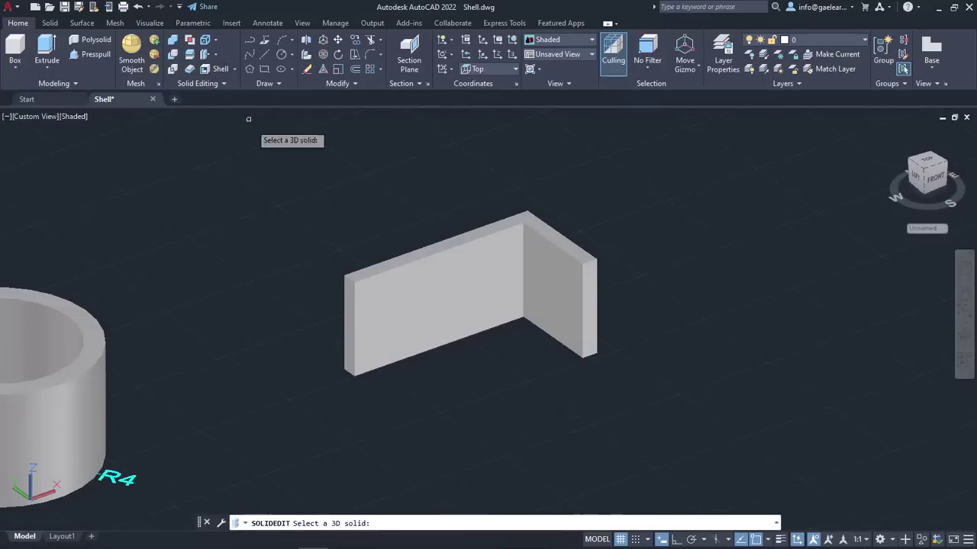
{"action": "left_click", "coordinate": [391, 266]}
{"action": "left_click", "coordinate": [436, 294]}
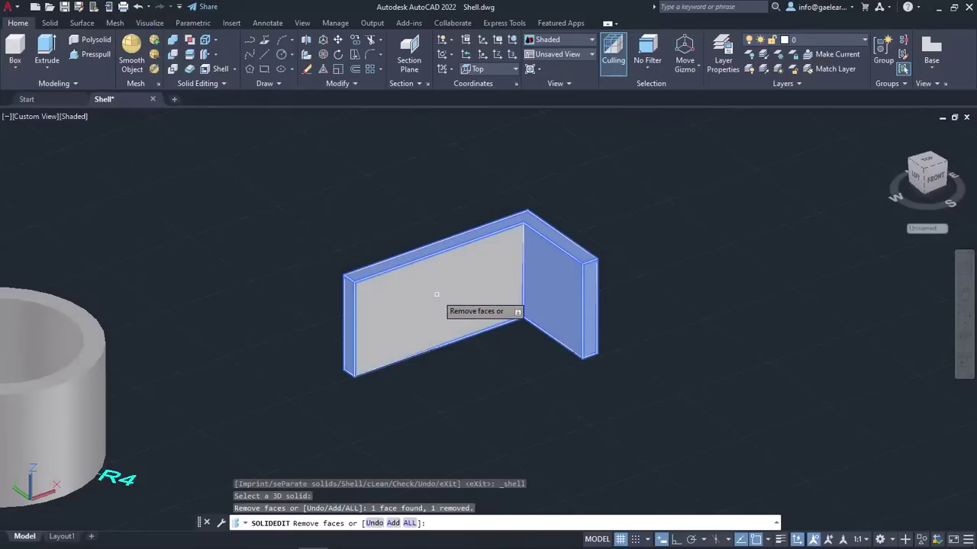
{"action": "left_click", "coordinate": [554, 295]}
{"action": "middle_click_drag", "start_coordinate": [676, 298], "coordinate": [512, 225], "text": "shift"}
{"action": "left_click", "coordinate": [511, 352]}
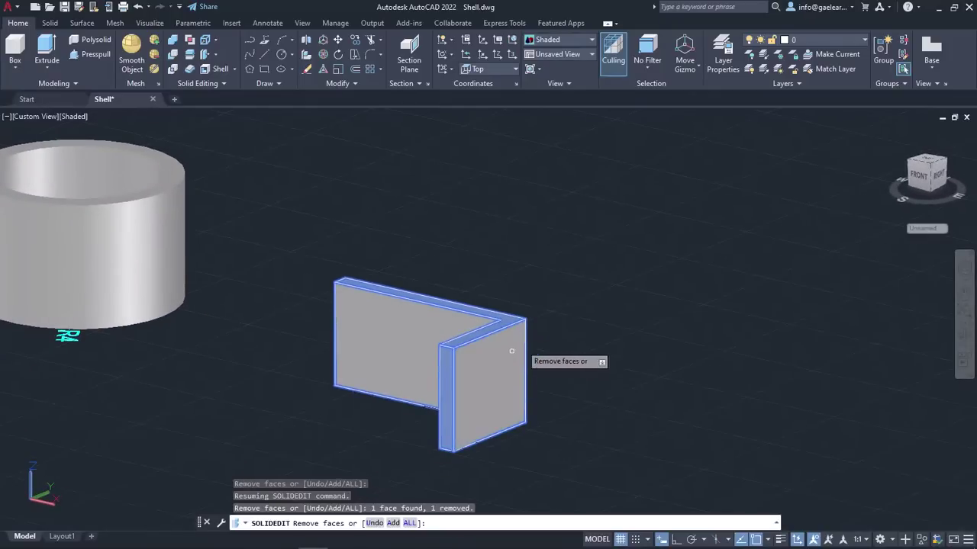
{"action": "middle_click_drag", "start_coordinate": [511, 351], "coordinate": [676, 304], "text": "shift"}
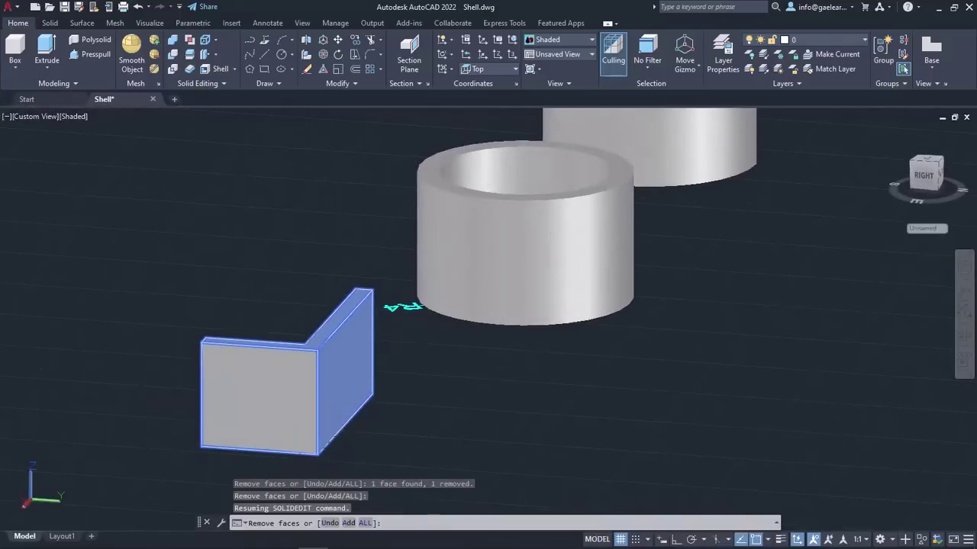
{"action": "middle_click_drag", "start_coordinate": [402, 307], "coordinate": [650, 336], "text": "shift"}
Apply a 0.3-unit shell thickness and finish the solid editing command
{"action": "key", "text": "Return"}
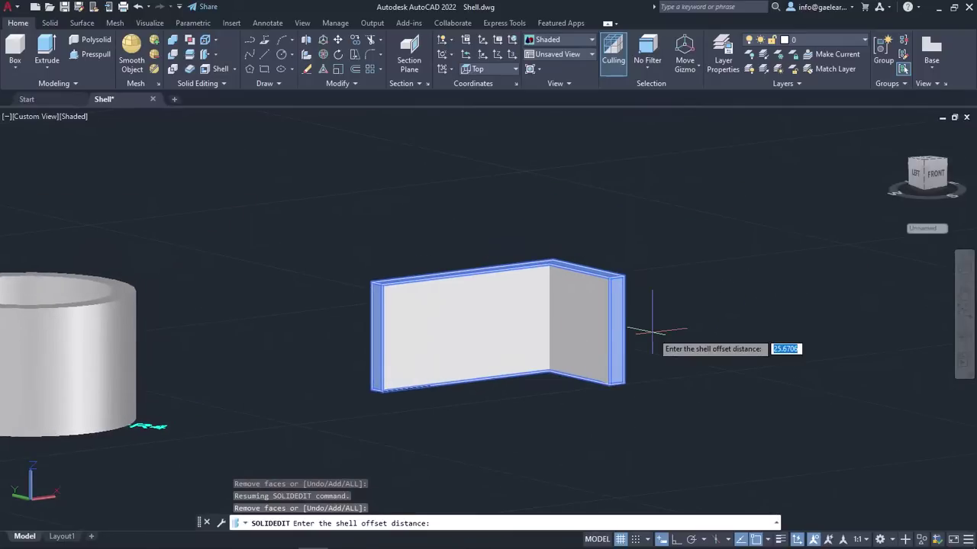
{"action": "type", "text": "0.3"}
{"action": "key", "text": "Return"}
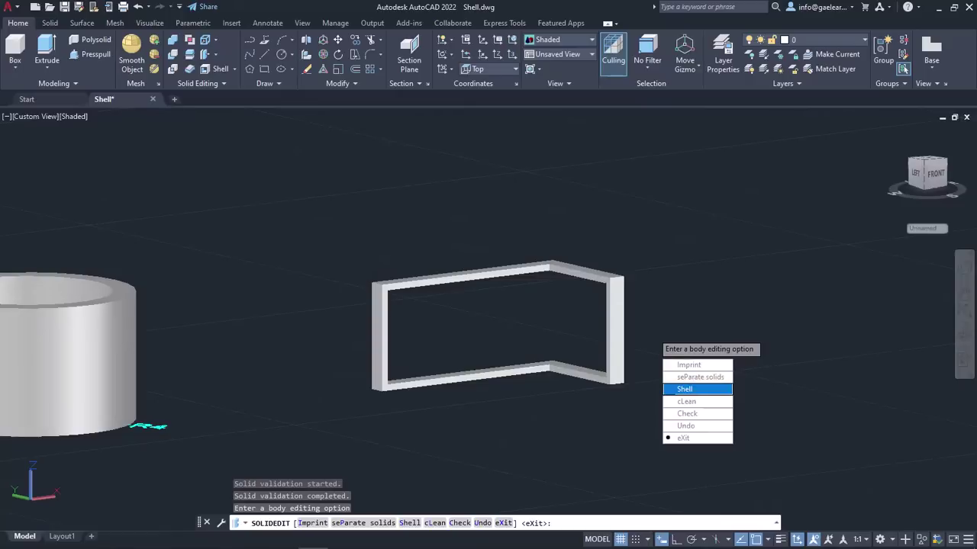
{"action": "key", "text": "Return"}
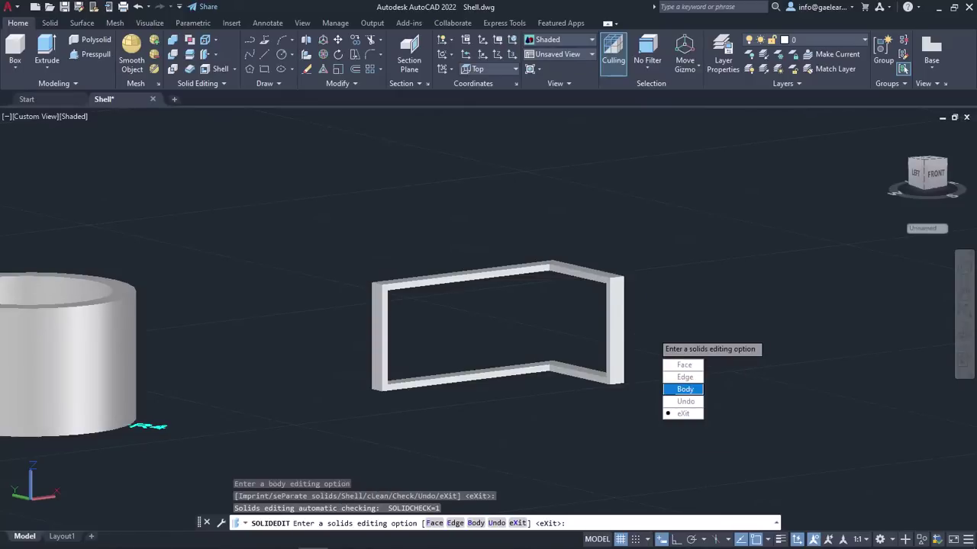
{"action": "key", "text": "Return"}
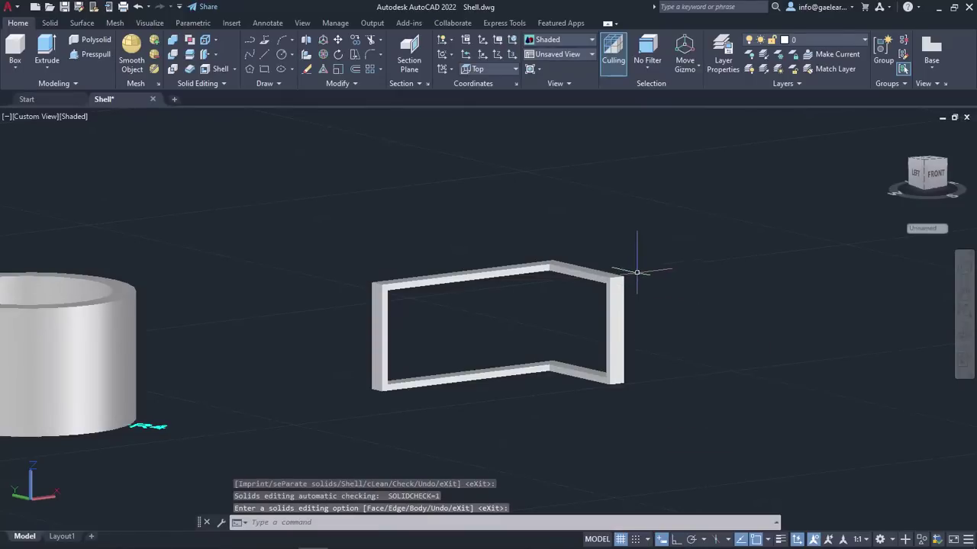